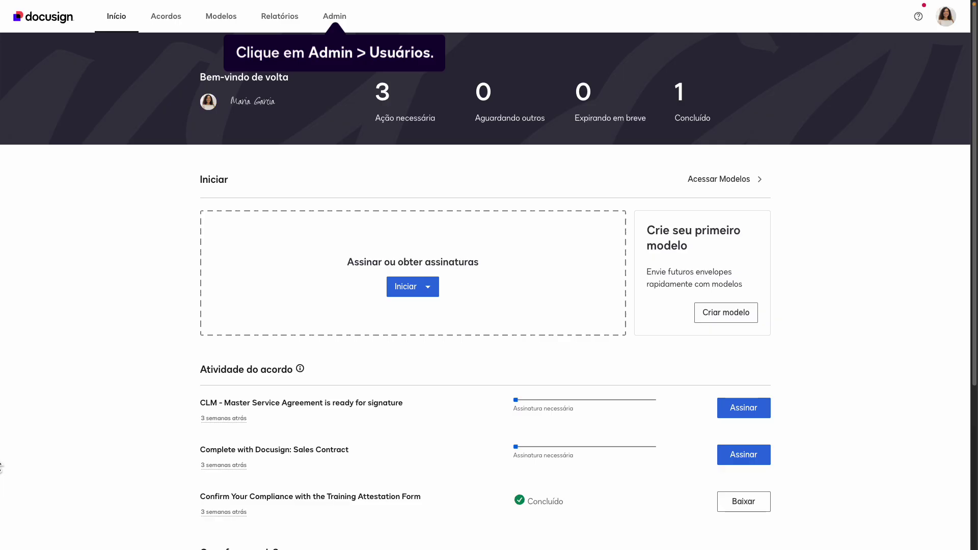
# Go to the Admin area and open the Usuários list under Usuários e Grupos.
pyautogui.click(353, 21)
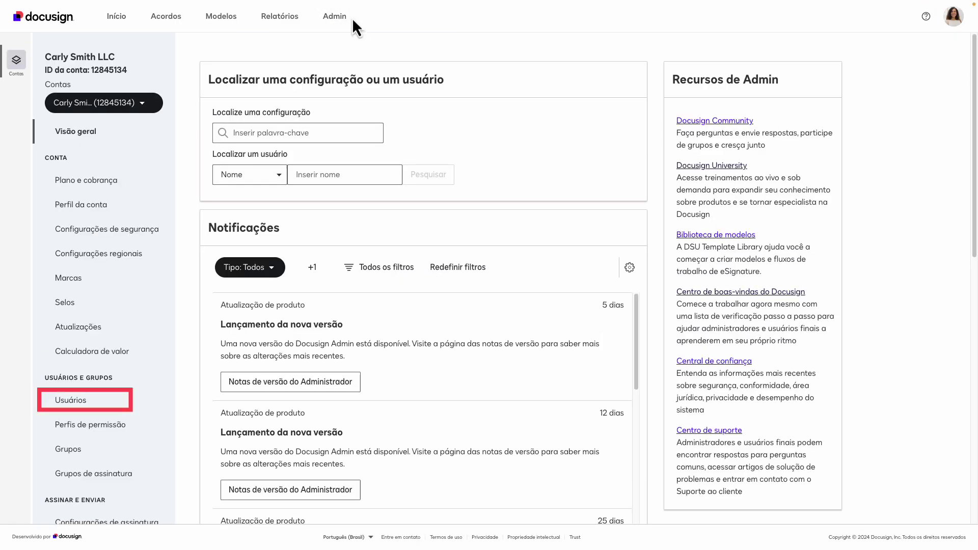
pyautogui.click(96, 401)
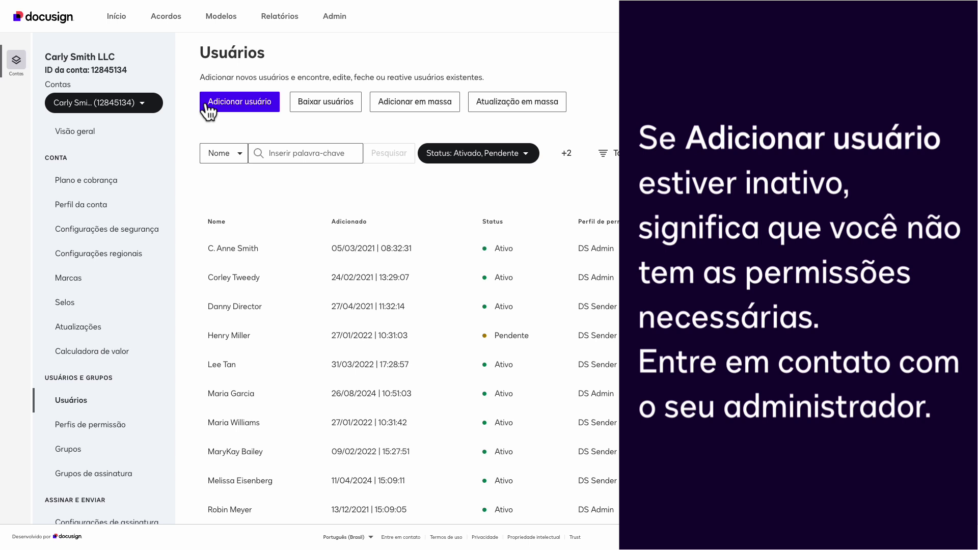
# Begin Adicionar usuário, enter the new user's e-mail address, and continue to profile information.
pyautogui.click(208, 105)
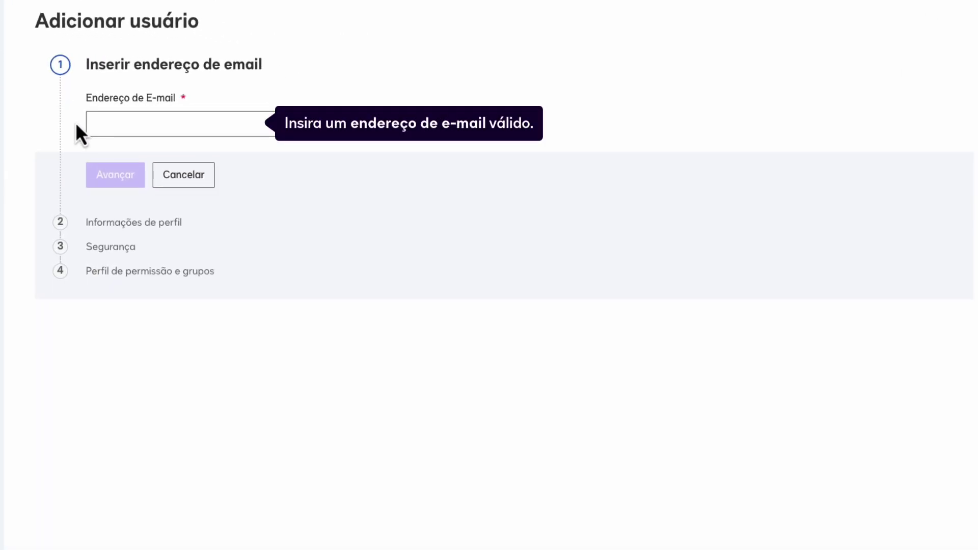
pyautogui.click(88, 123)
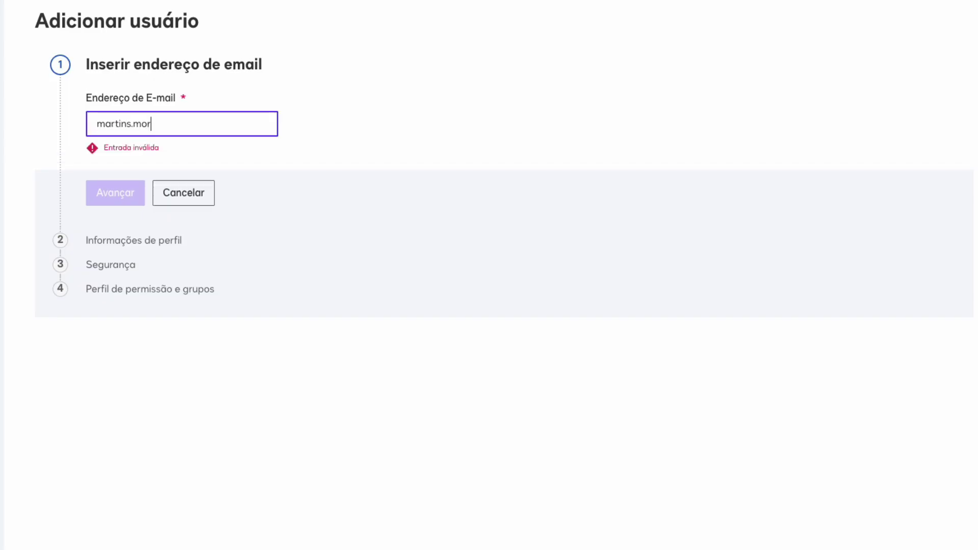
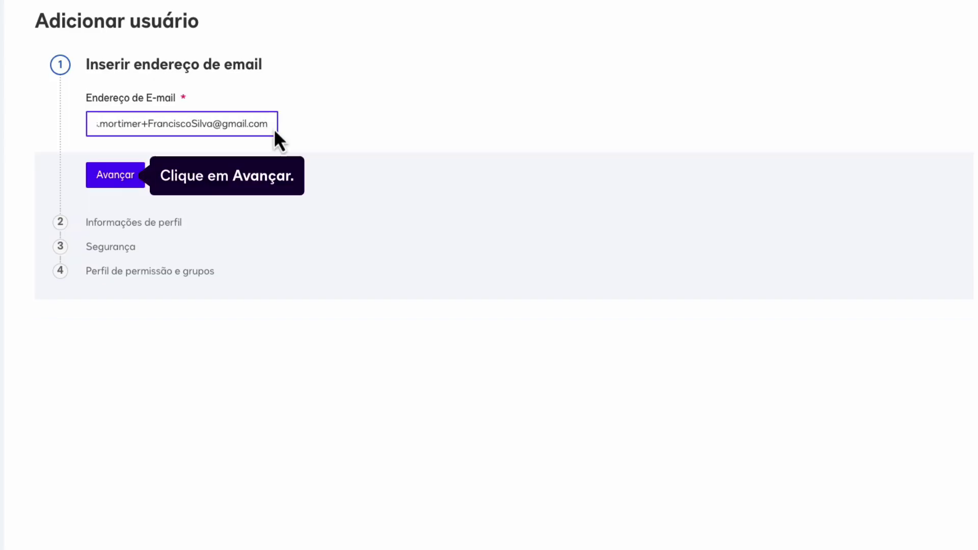
pyautogui.click(139, 182)
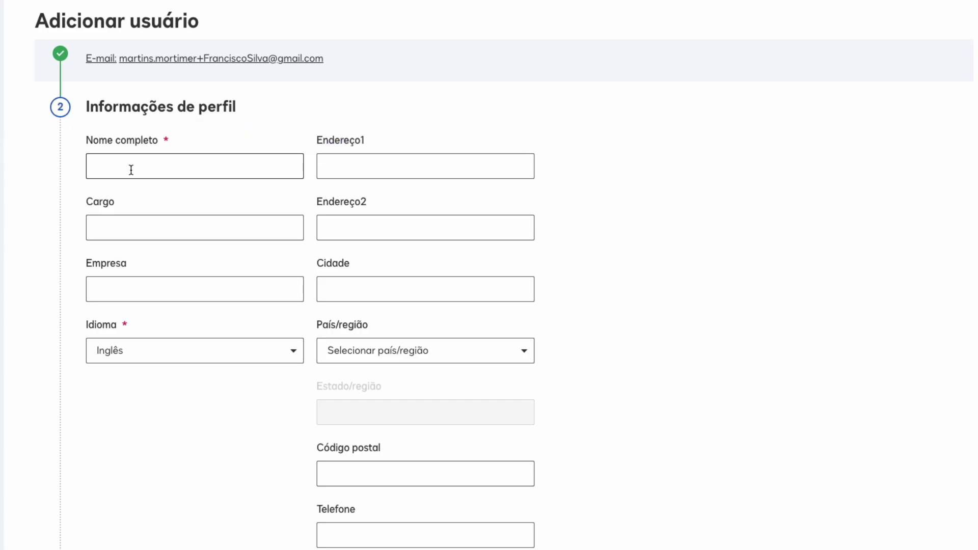
# Enter the new user's full name with Portuguese (Brazil) language and continue to Security.
pyautogui.click(131, 169)
pyautogui.write('Franc')
pyautogui.write('isco')
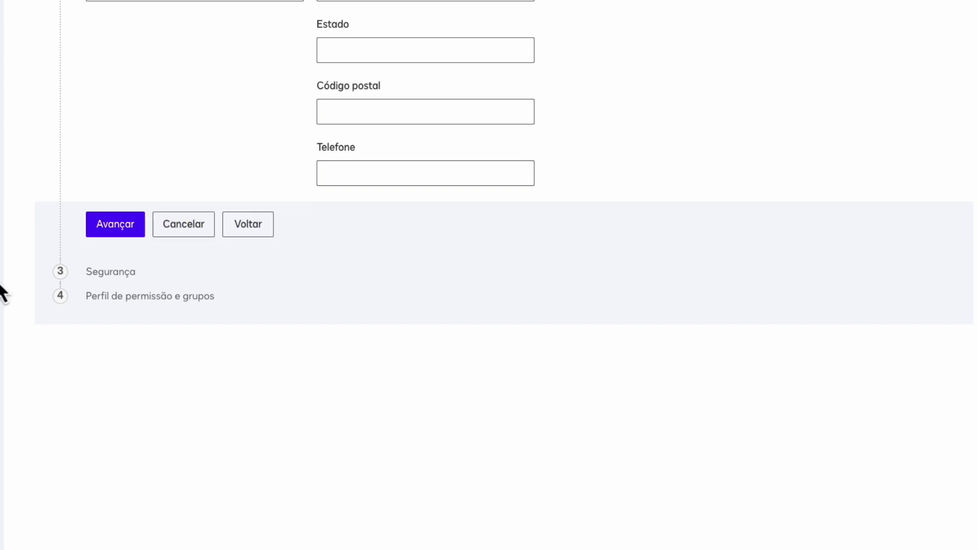
pyautogui.click(137, 225)
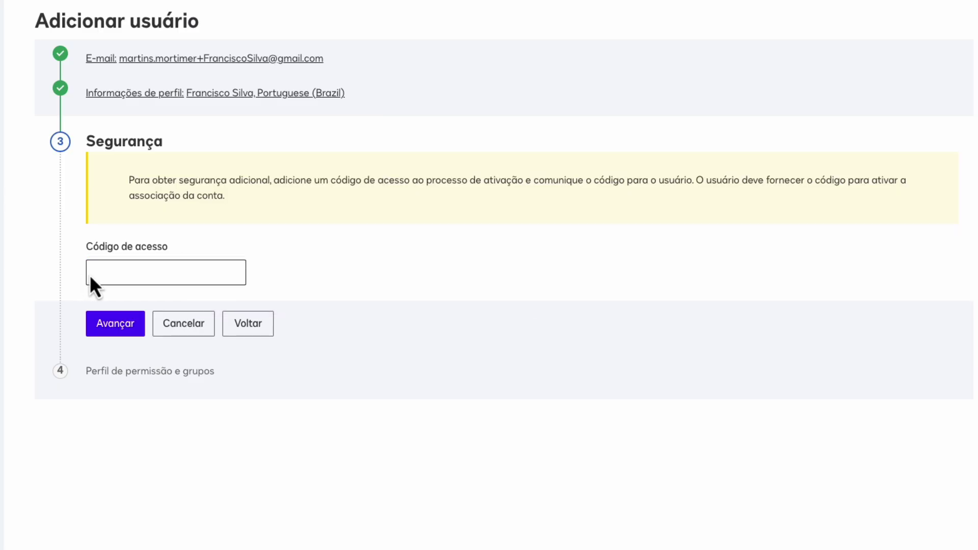
# Protect the new user's activation with a Código de acesso.
pyautogui.click(90, 276)
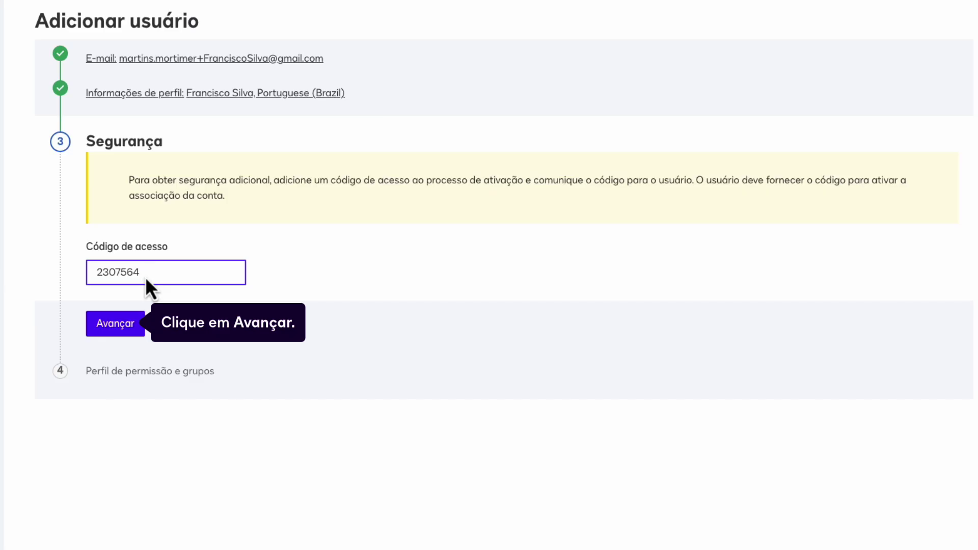
pyautogui.press('Return')
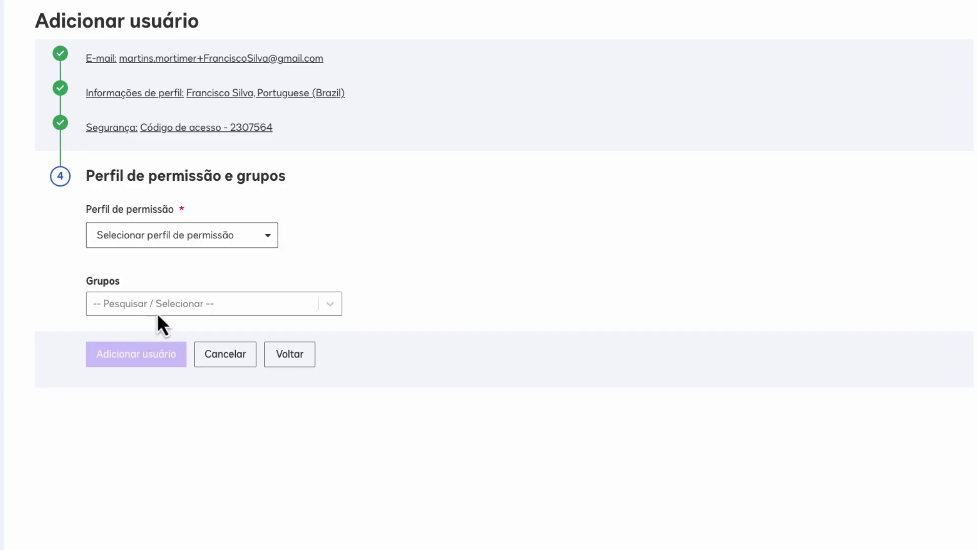
# Give the new user the DS Sender permission profile and finish adding them.
pyautogui.click(267, 238)
pyautogui.click(235, 269)
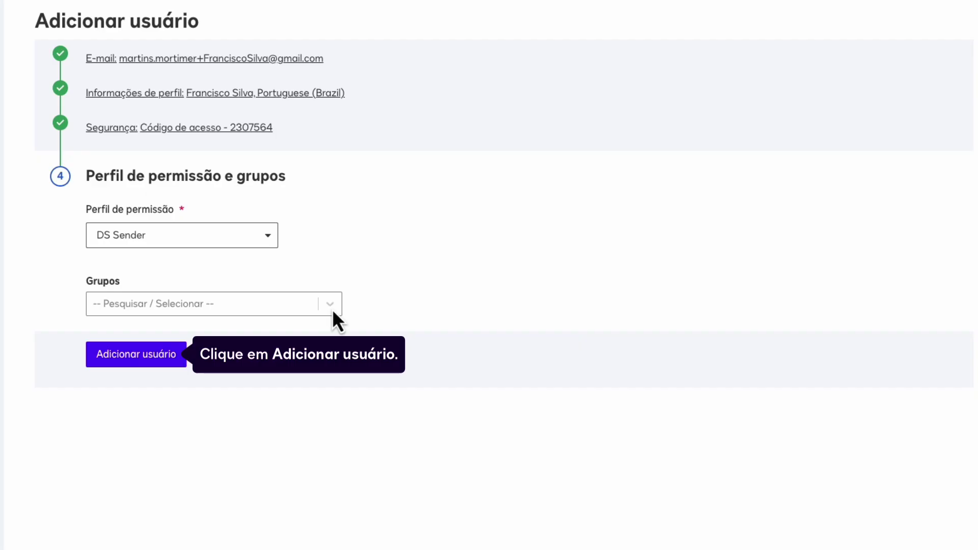
pyautogui.click(180, 357)
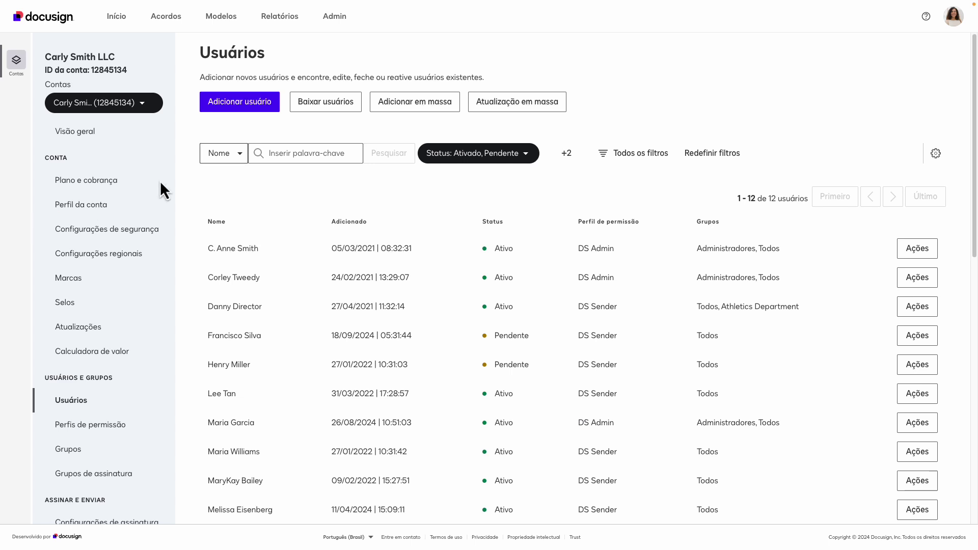
# Keep searching by Nome and filter users to Ativado and Fechado instead of Pendente.
pyautogui.click(244, 154)
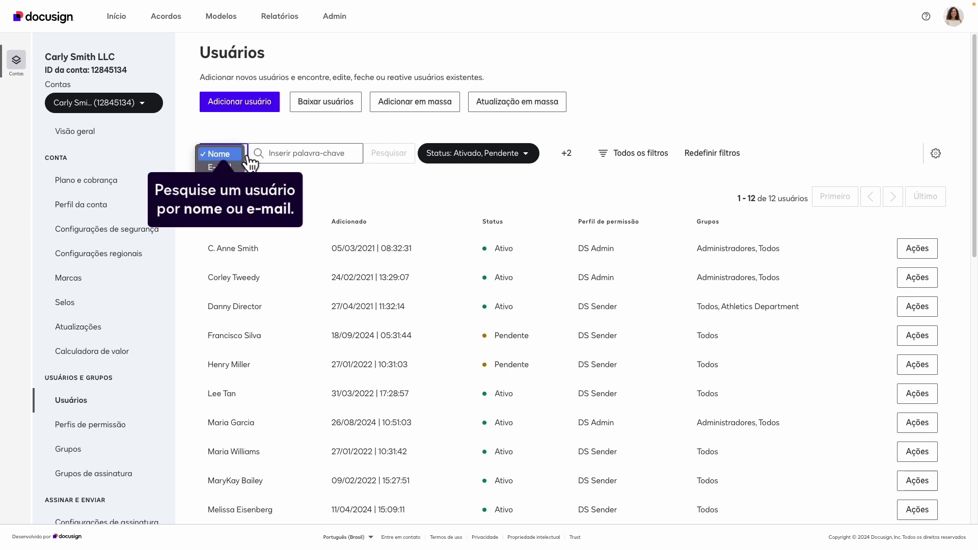
pyautogui.press('Escape')
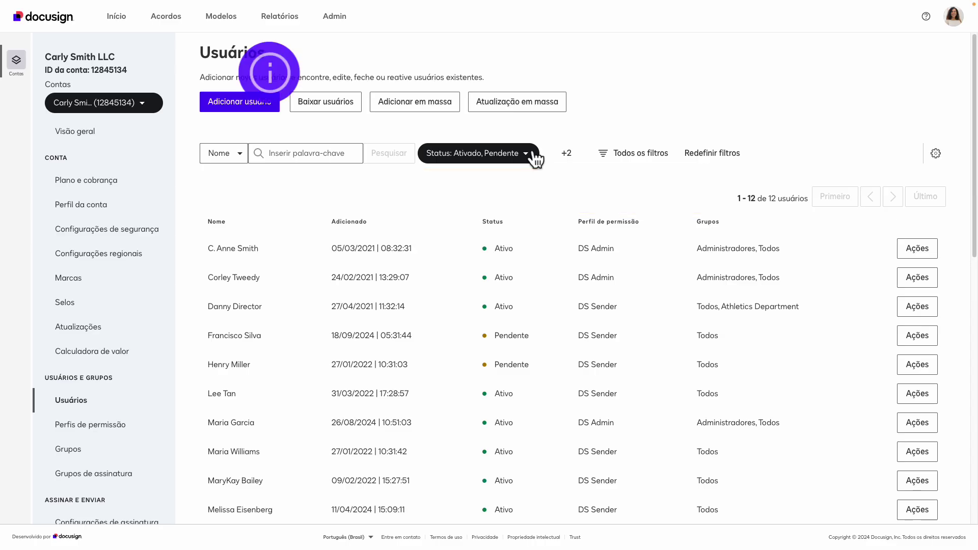
pyautogui.click(532, 151)
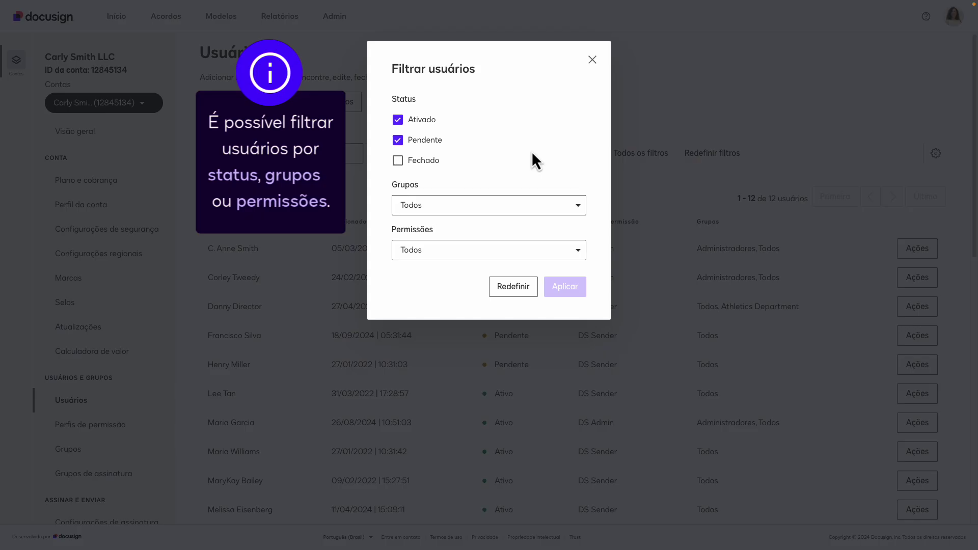
pyautogui.click(397, 141)
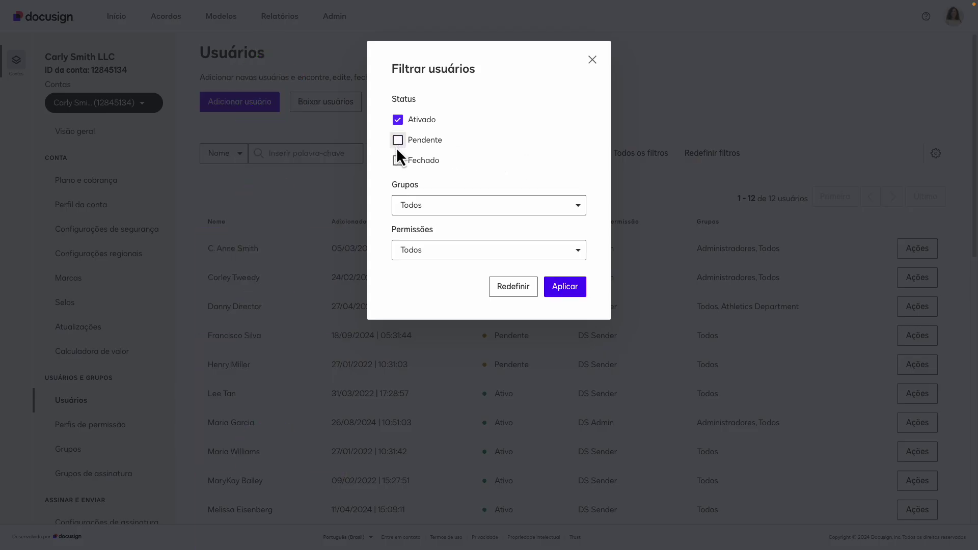
pyautogui.click(398, 163)
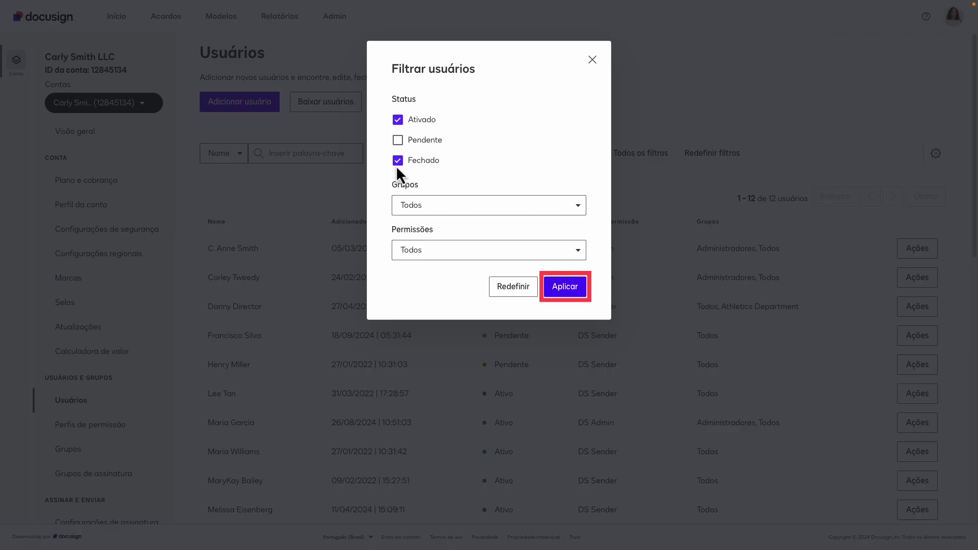
pyautogui.click(583, 291)
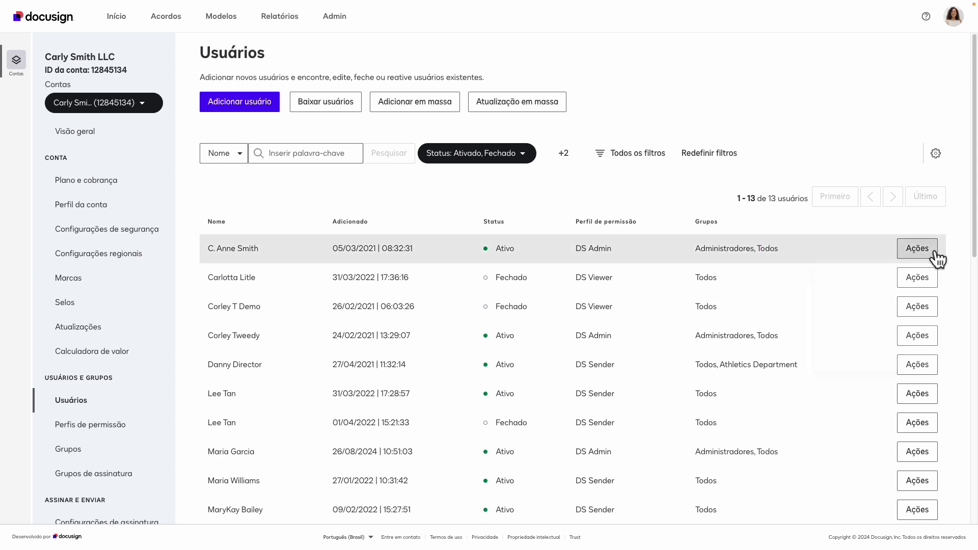
# Send a Redefinir senha reset to the first active DS Admin user in the list.
pyautogui.click(920, 251)
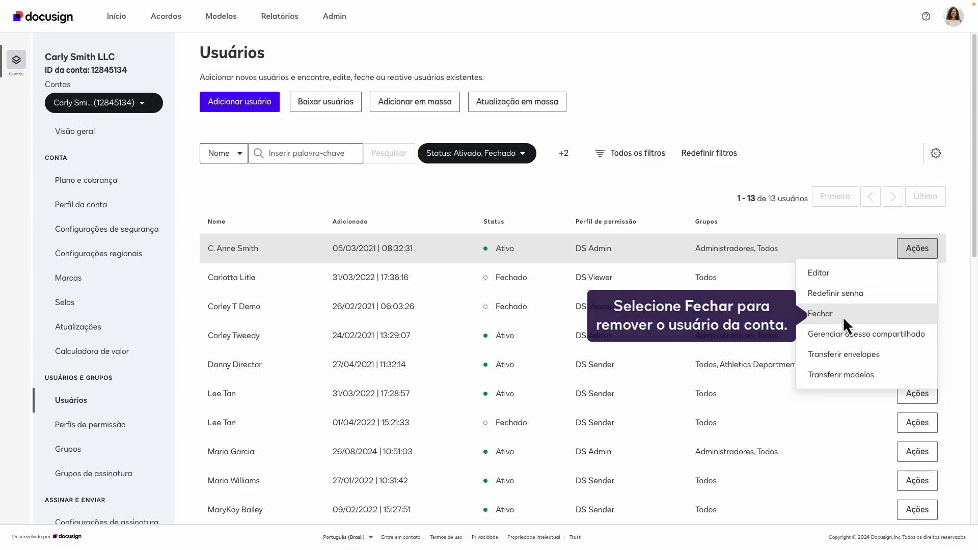
pyautogui.click(880, 296)
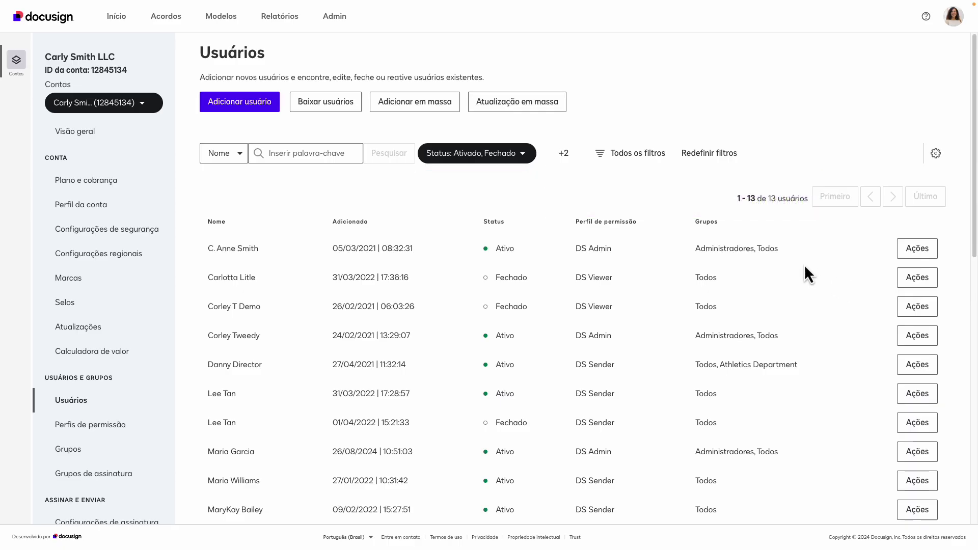
# Review the Status filter without changes and show Ações for the closed second-row user.
pyautogui.click(525, 154)
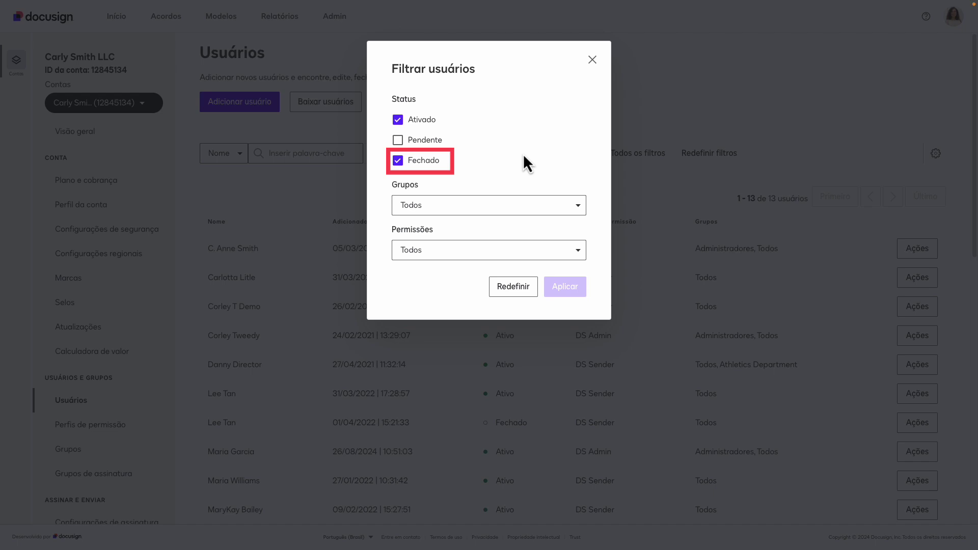
pyautogui.click(592, 60)
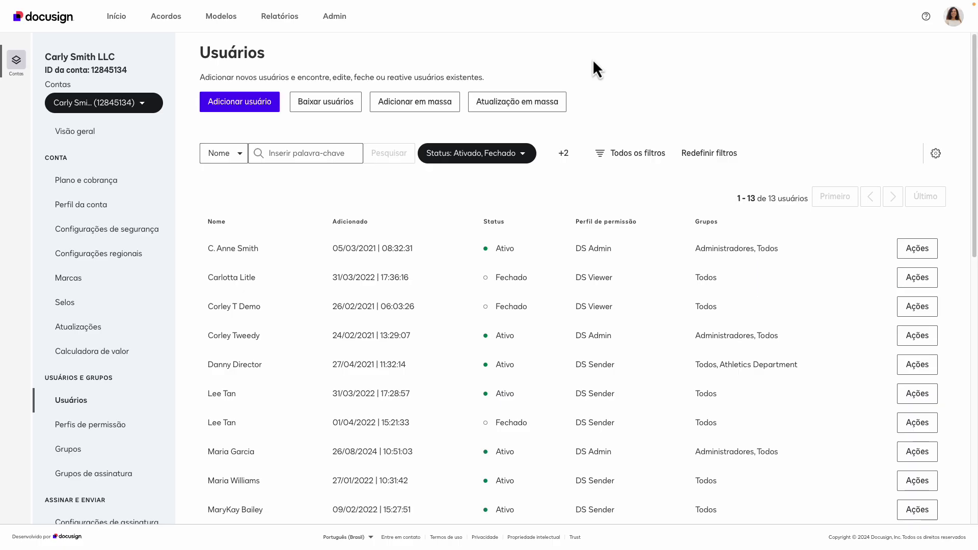
pyautogui.click(935, 280)
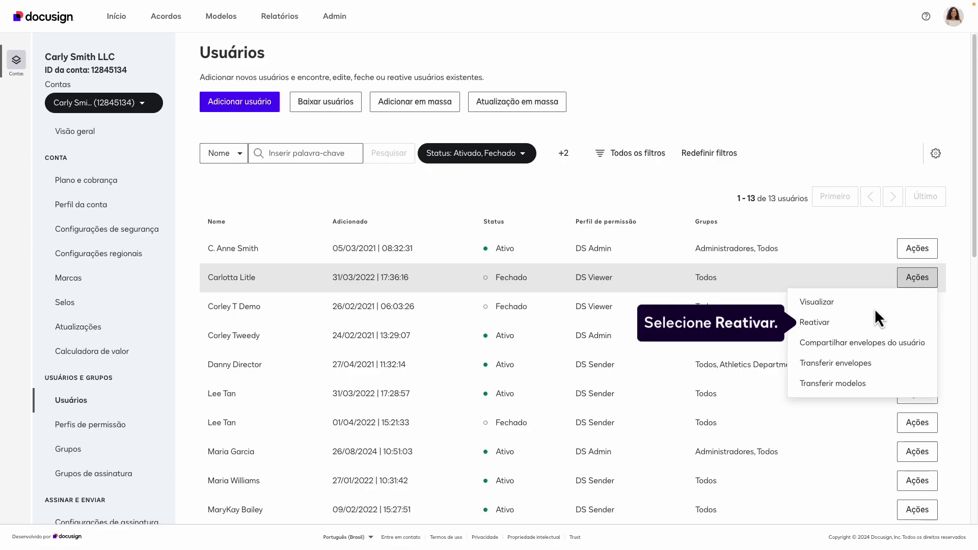
# Start reactivating the closed user with the DS Sender permission profile.
pyautogui.click(847, 323)
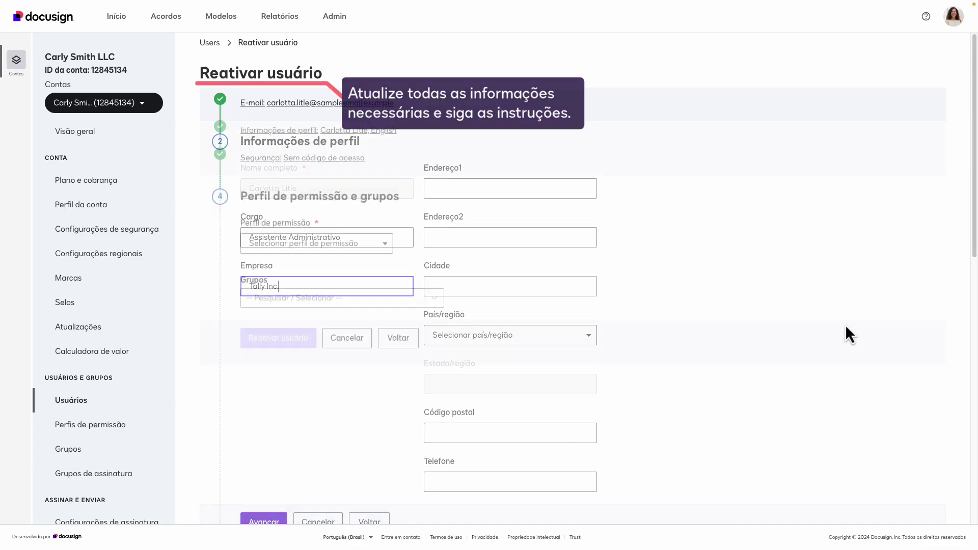
pyautogui.click(379, 249)
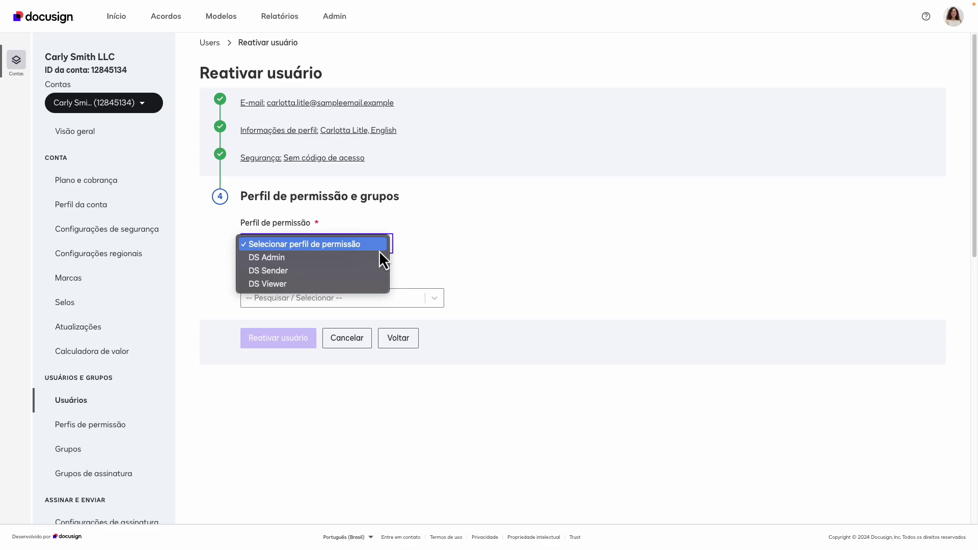
pyautogui.click(341, 272)
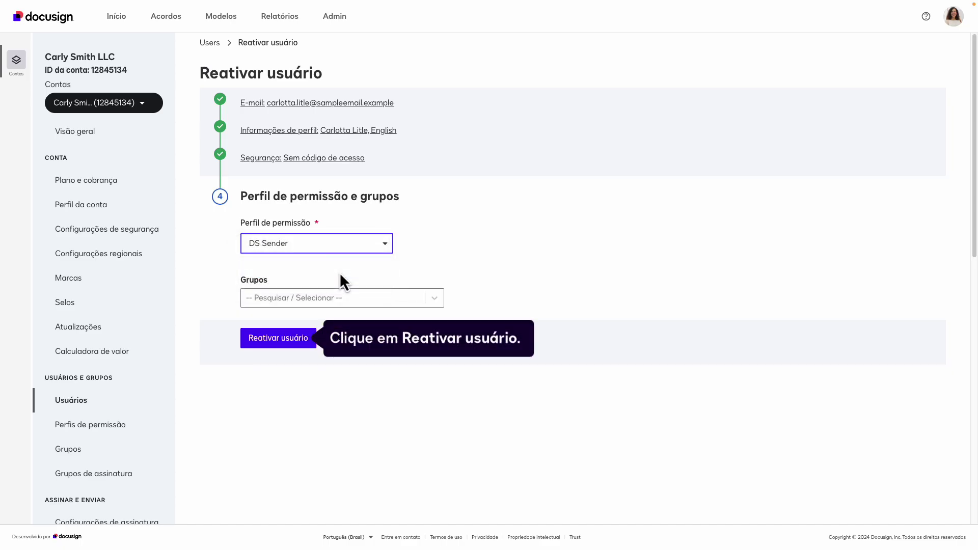